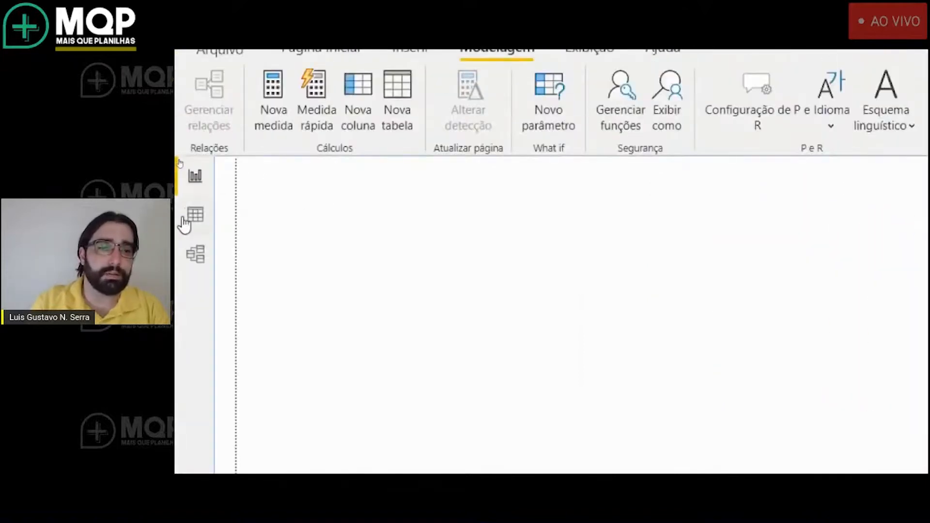
Open the data view and select the placeholder name Coluna in the new calculated column's formula
click(188, 108)
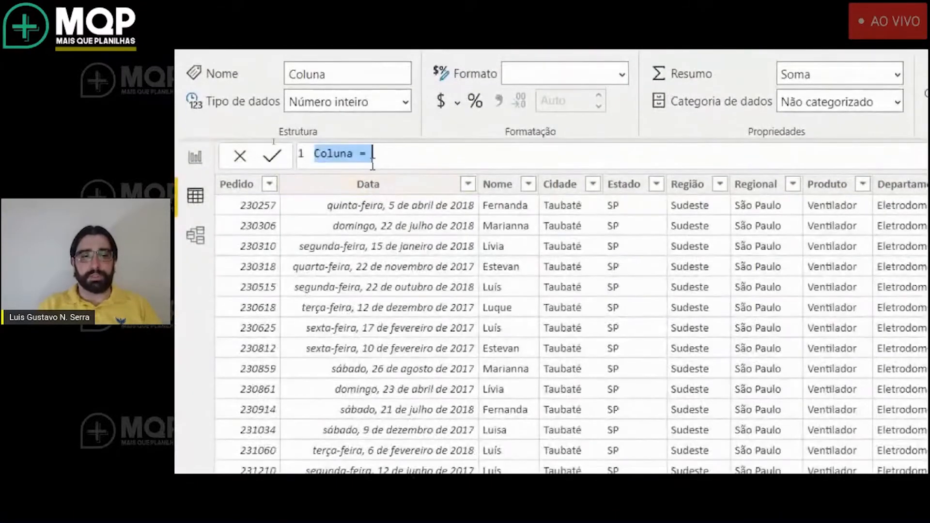
click(372, 159)
double_click(347, 154)
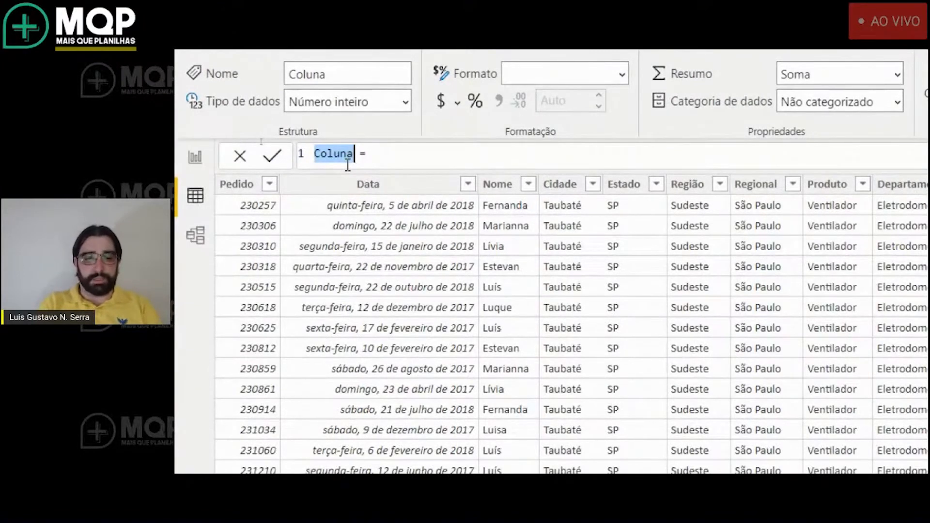
text(VEnda)
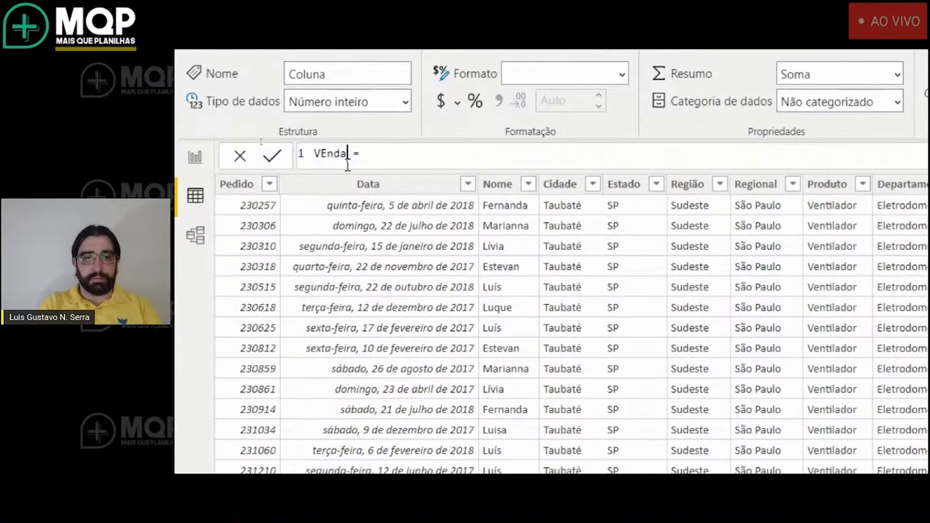
key(BackSpace)
key(BackSpace)
key(BackSpace)
key(BackSpace)
key(BackSpace)
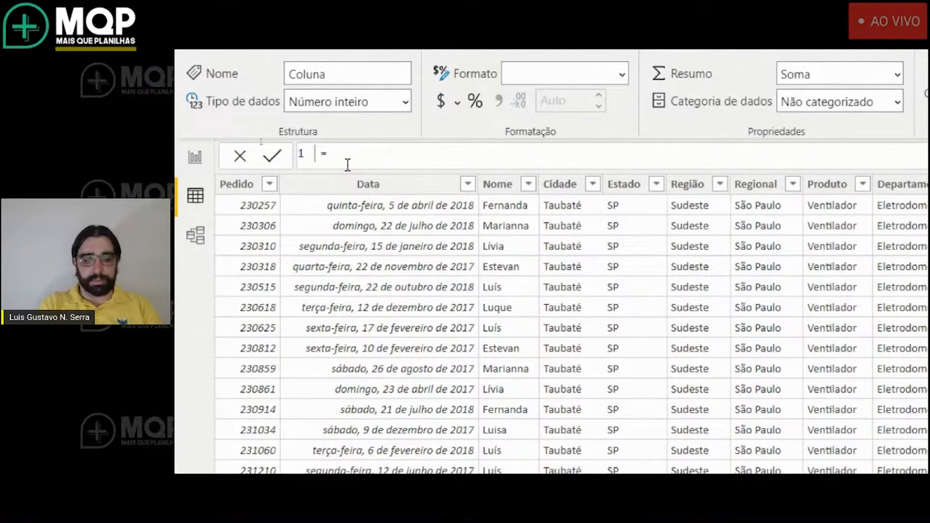
Name the new calculated column "Tipo de Venda" in its formula, keeping the equals sign after it
text(Tipo )
text(Ven)
key(BackSpace)
key(BackSpace)
key(BackSpace)
text(de V)
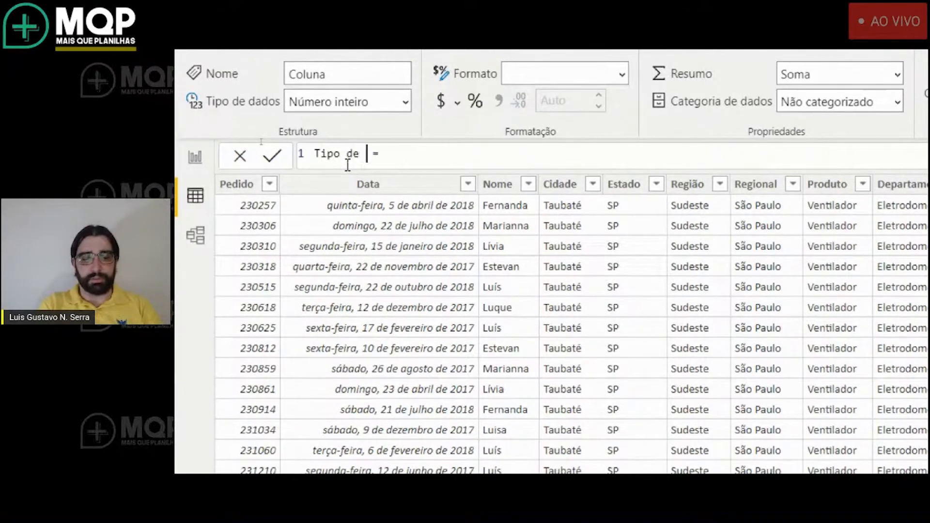
text(enda)
key(End)
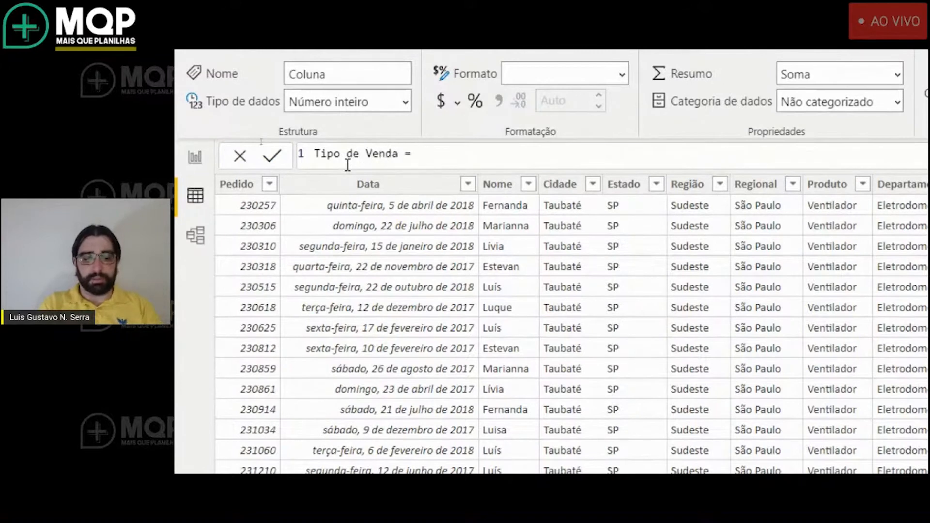
Start the column's formula with an IF function that tests whether Base[Quantidade] >= 20
text(if)
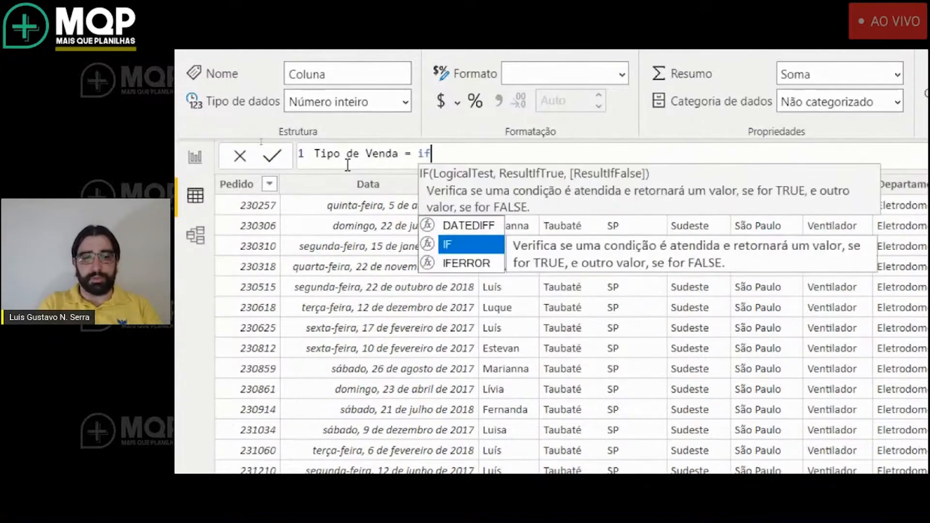
text(()
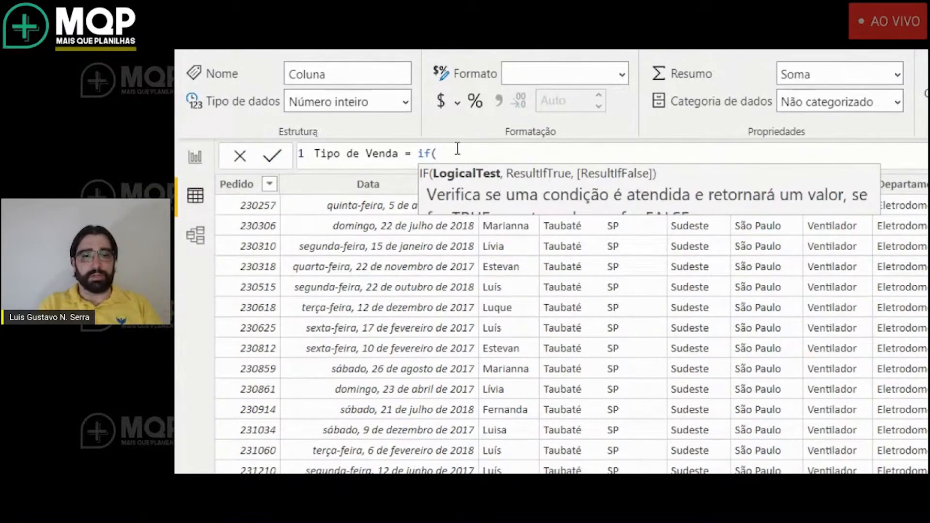
ctrl+scroll(458, 148, up, 2)
ctrl+scroll(458, 148, up, 2)
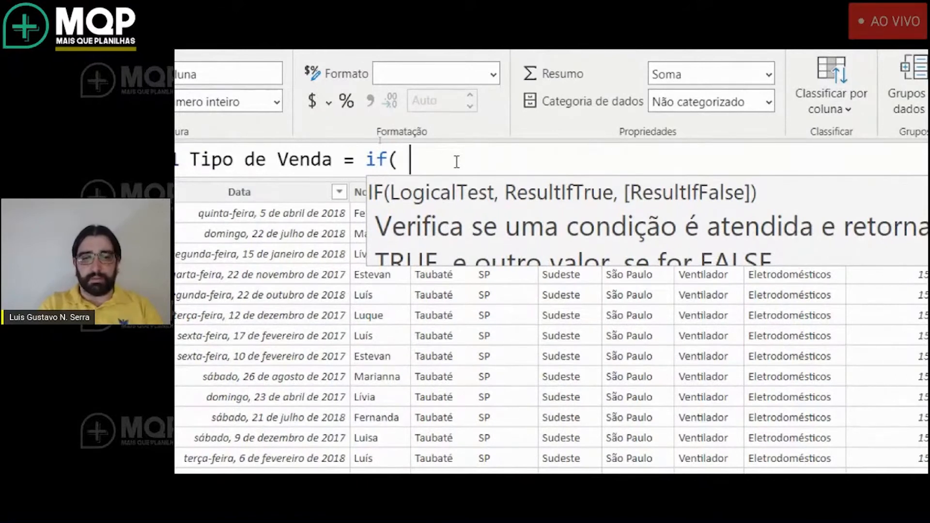
text(qu)
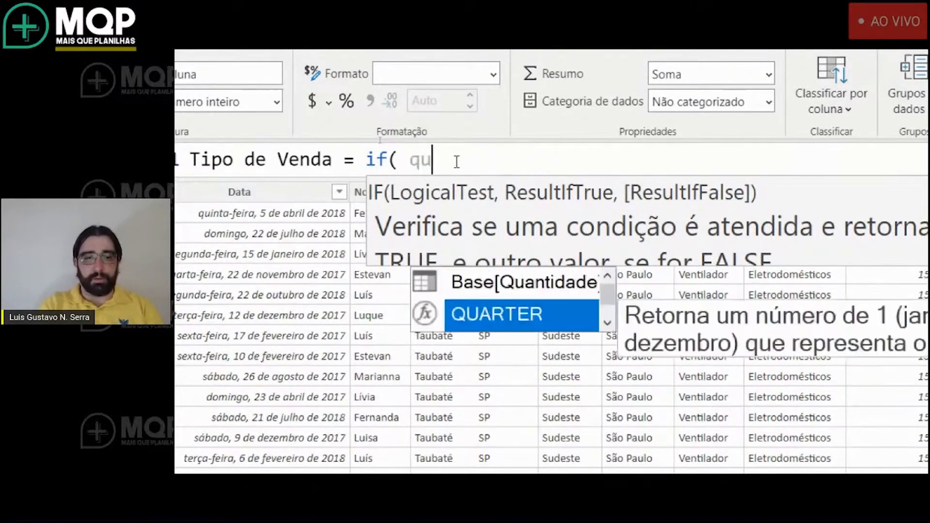
double_click(502, 281)
text(>= )
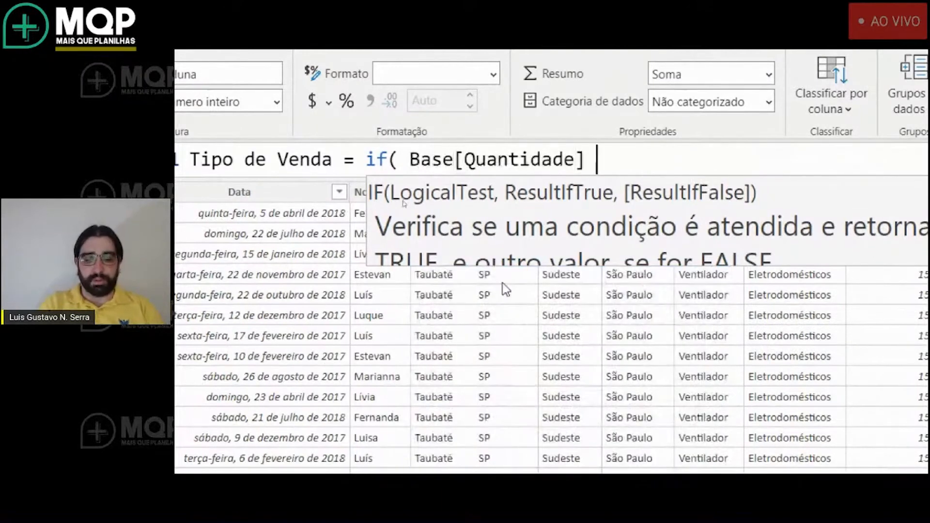
text(0)
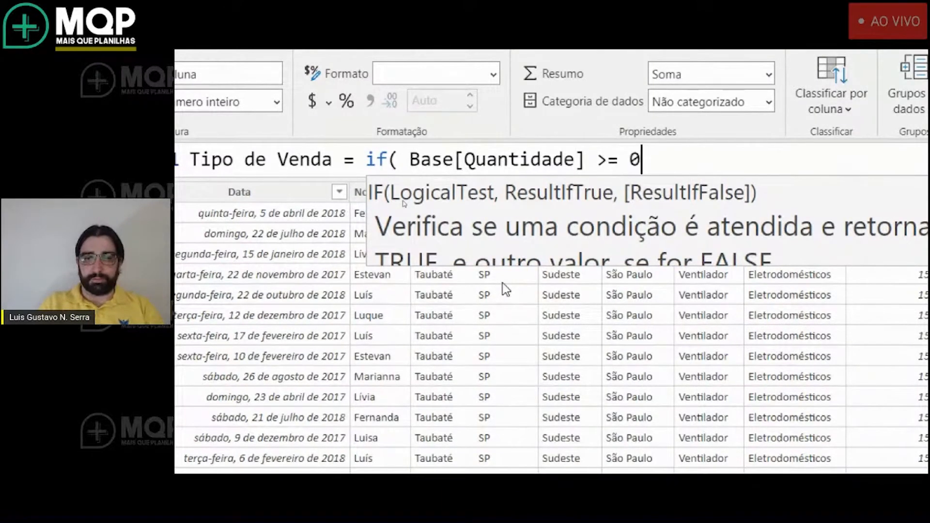
key(BackSpace)
text(20 )
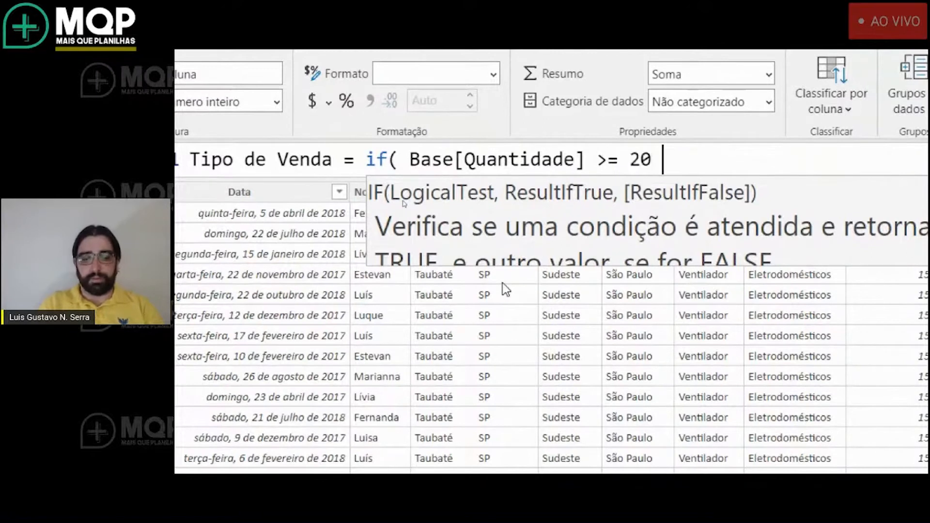
Complete the IF with comma separators, returning "Bom" when true and "Ruim" when false, and commit the formula
text(;)
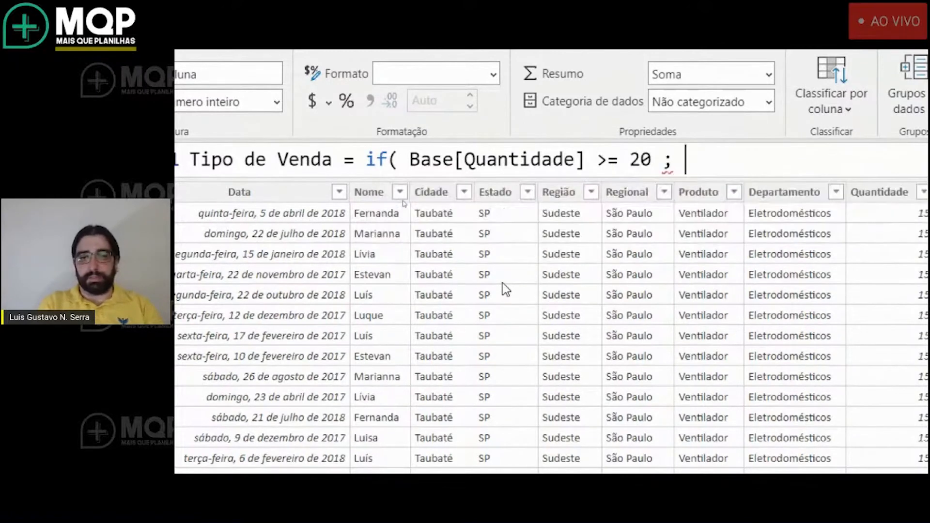
key(BackSpace)
text(, )
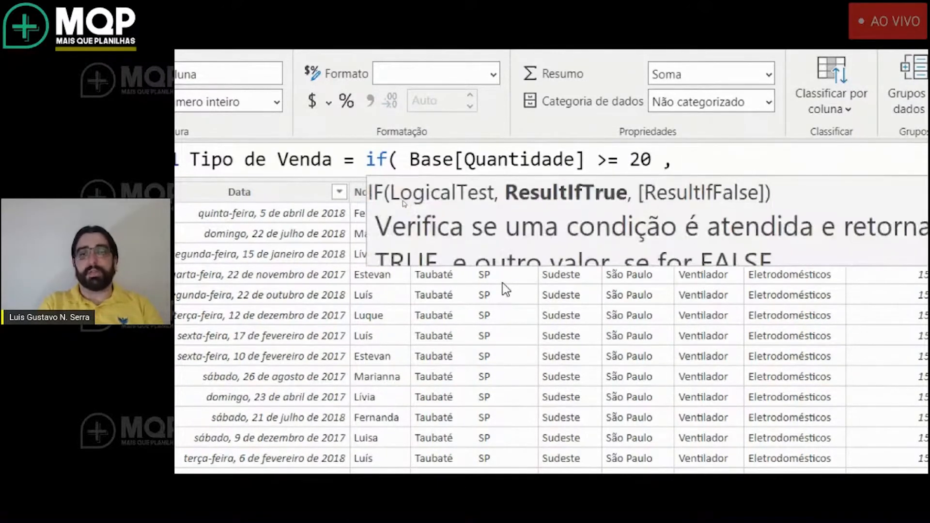
text(")
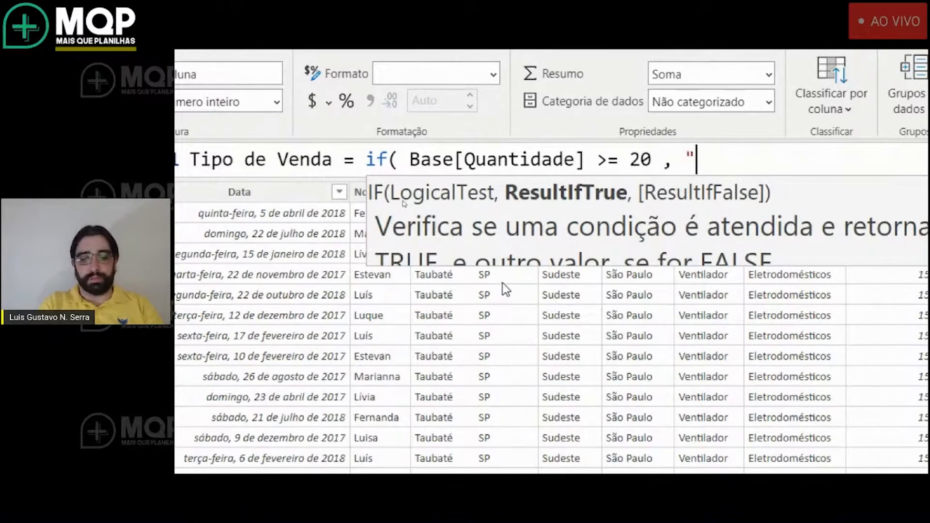
text(Bo)
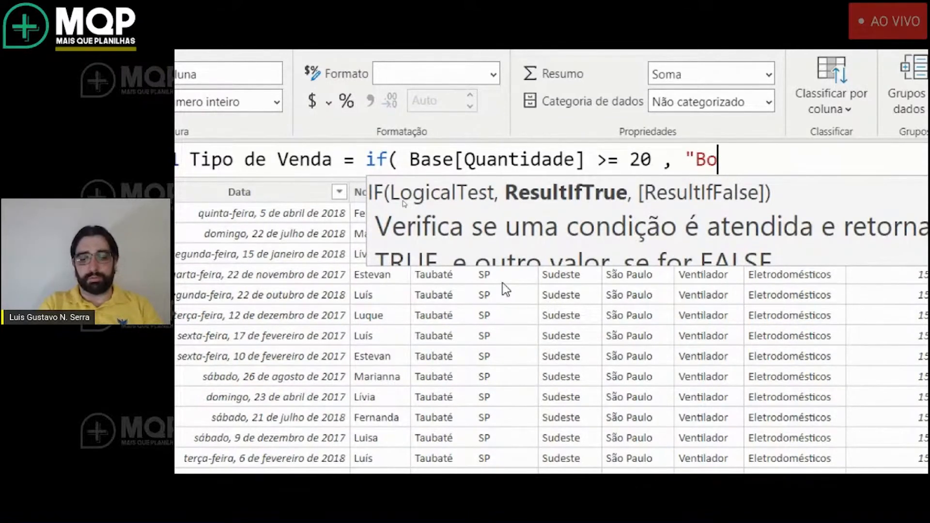
text(m" , )
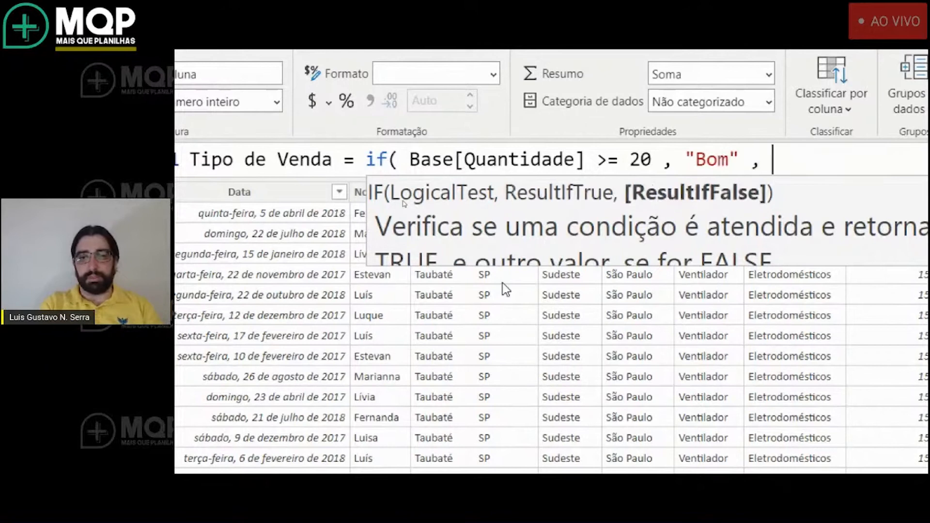
text("Ruim" ))
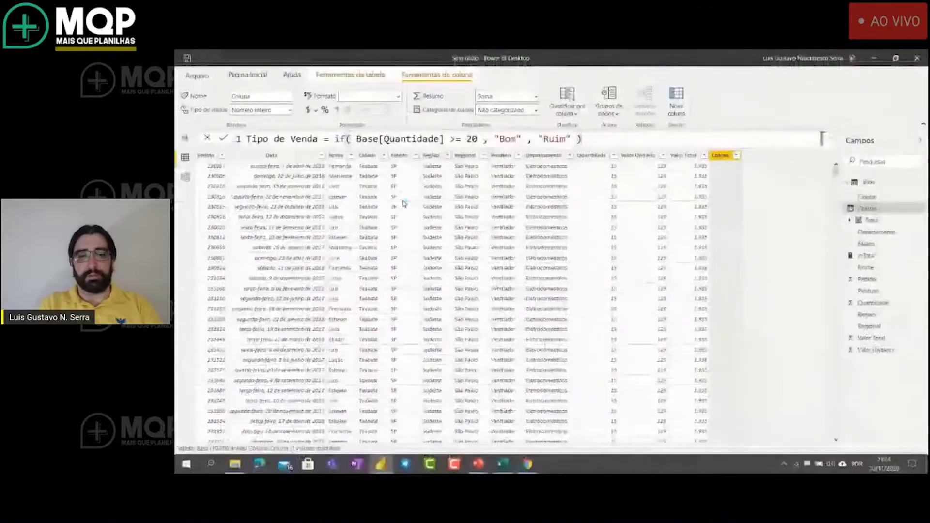
key(Return)
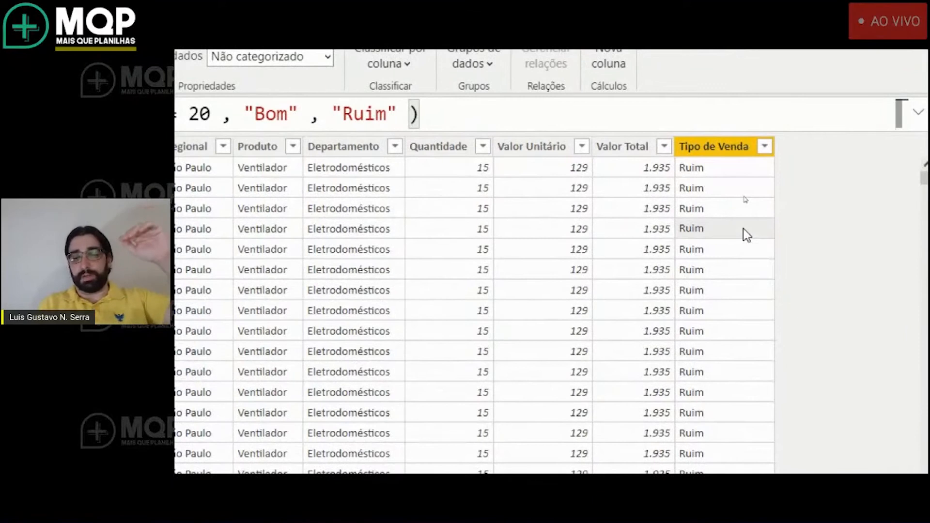
Examine the Tipo de Venda values against the Quantidade column across the table's rows
scroll(743, 228, down, 20)
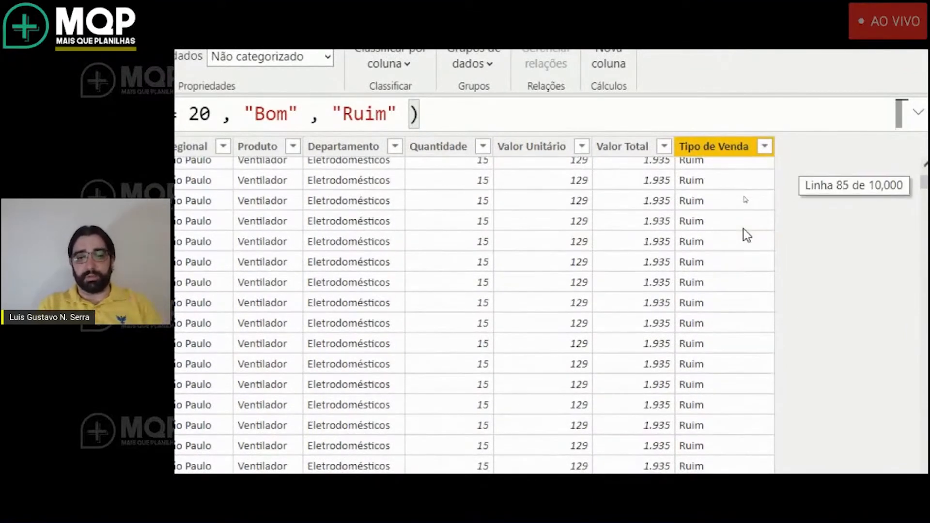
scroll(743, 228, down, 20)
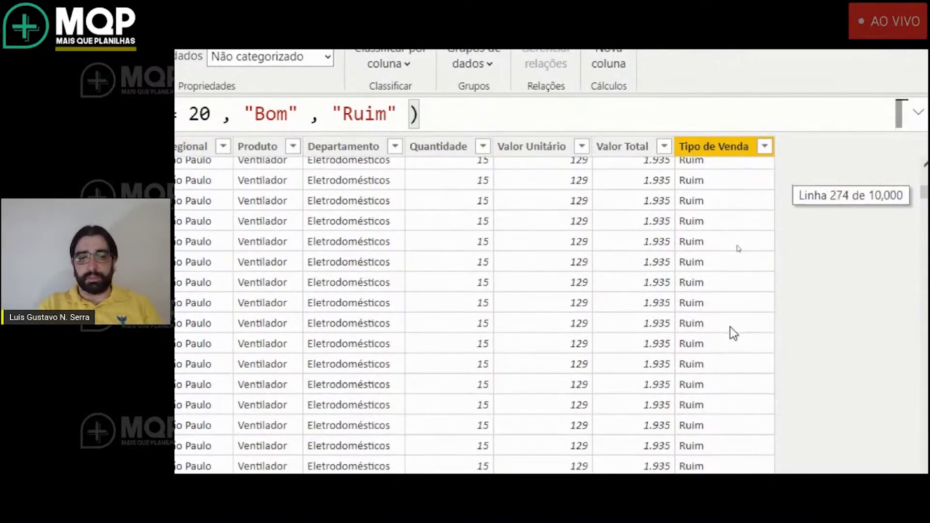
scroll(730, 327, down, 20)
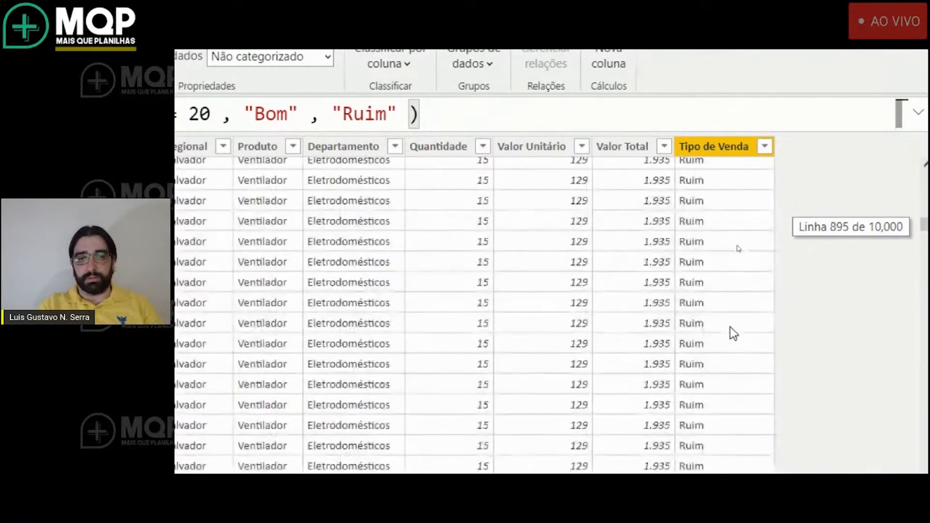
scroll(730, 327, down, 20)
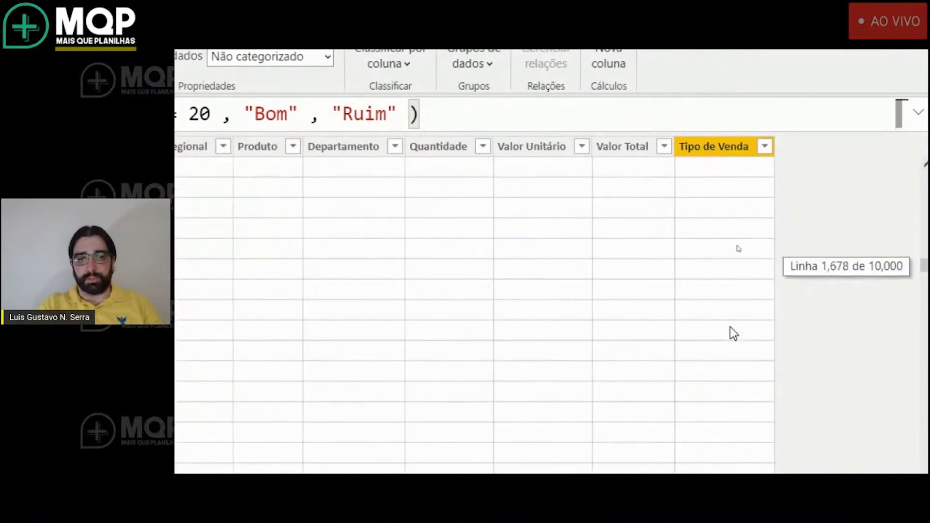
scroll(730, 327, down, 20)
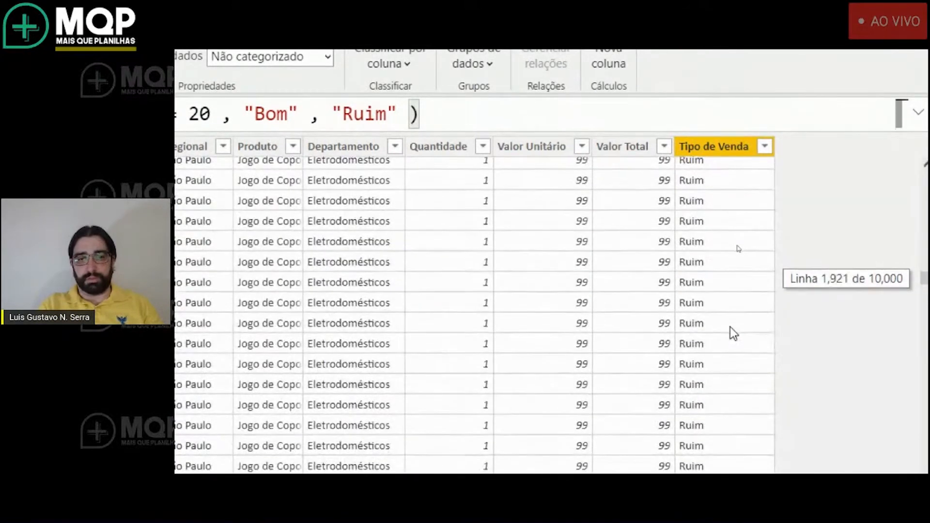
scroll(731, 327, down, 20)
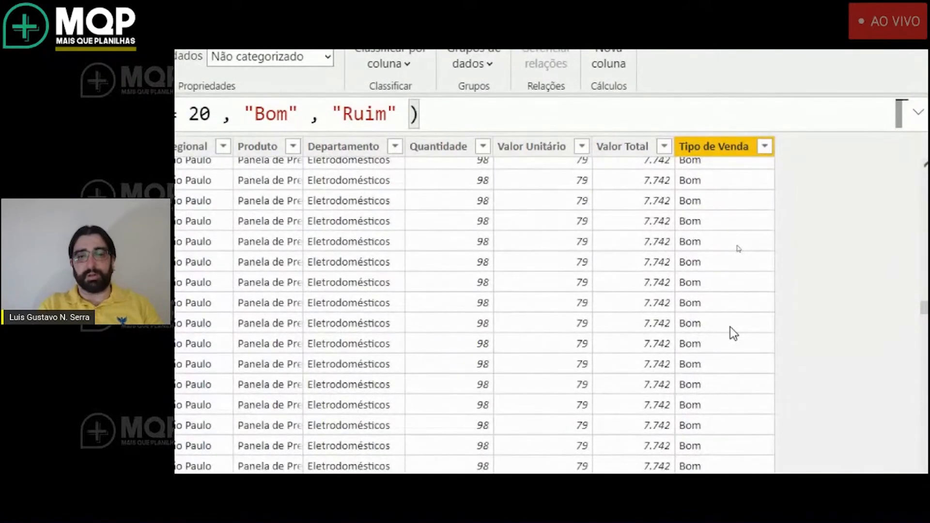
scroll(730, 327, up, 20)
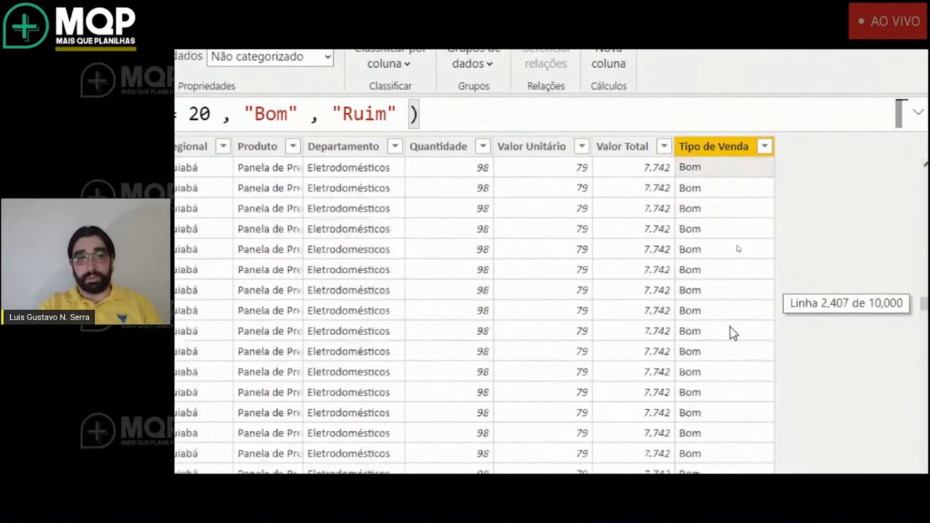
scroll(731, 328, up, 20)
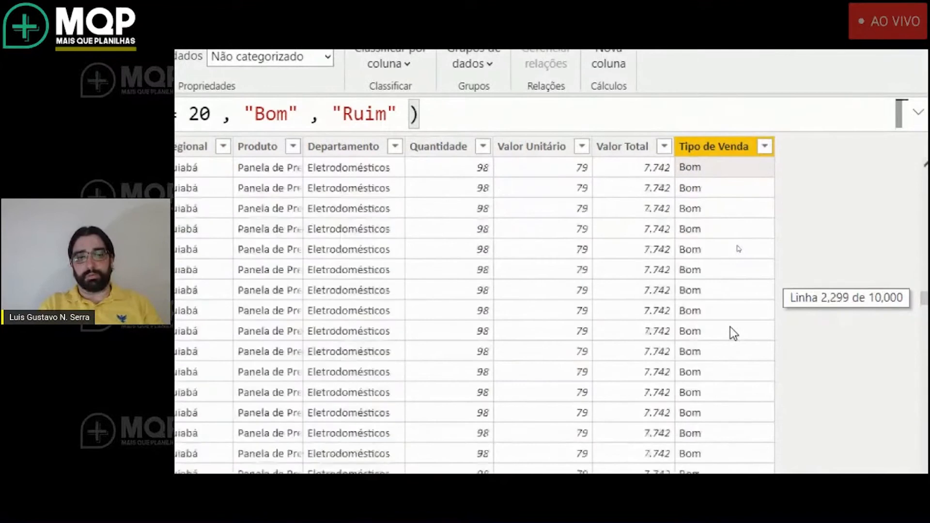
scroll(730, 327, up, 20)
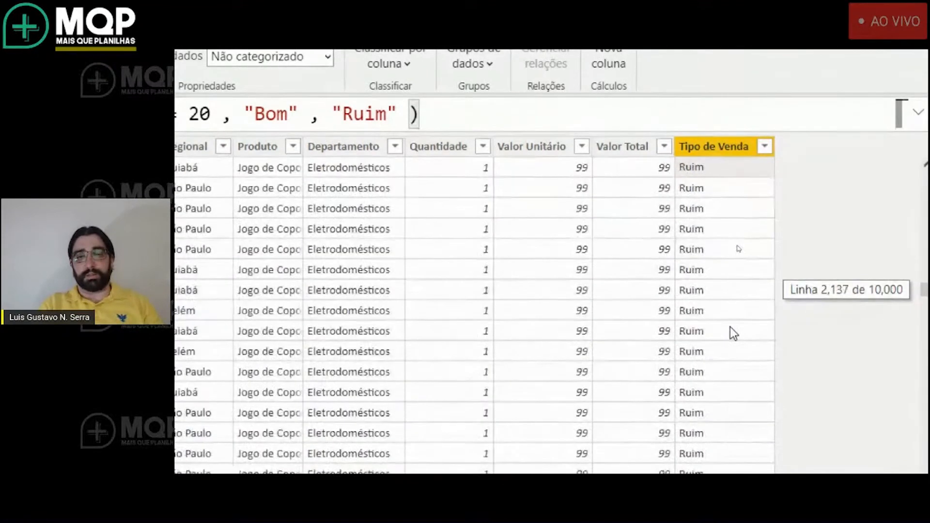
scroll(731, 327, down, 9)
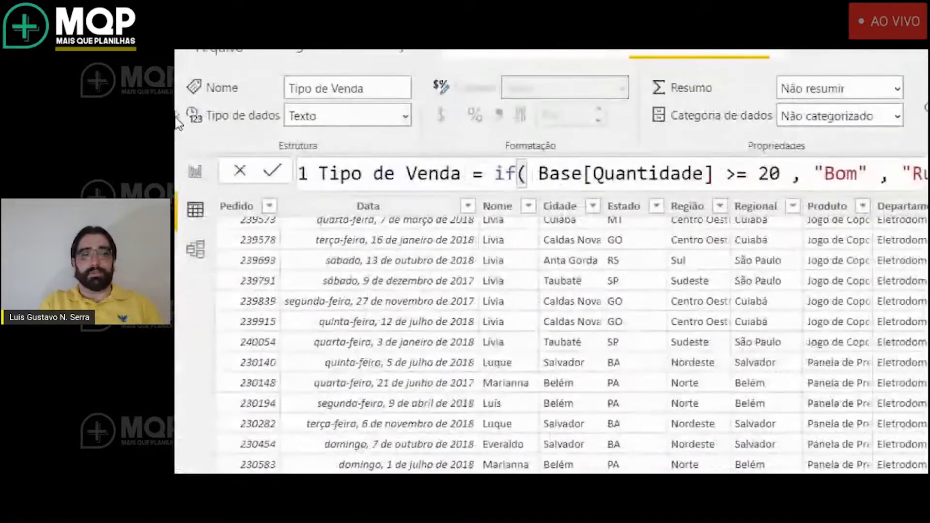
Add a donut chart above the table on the report page, with Tipo de Venda as legend and mTotal as values
click(195, 172)
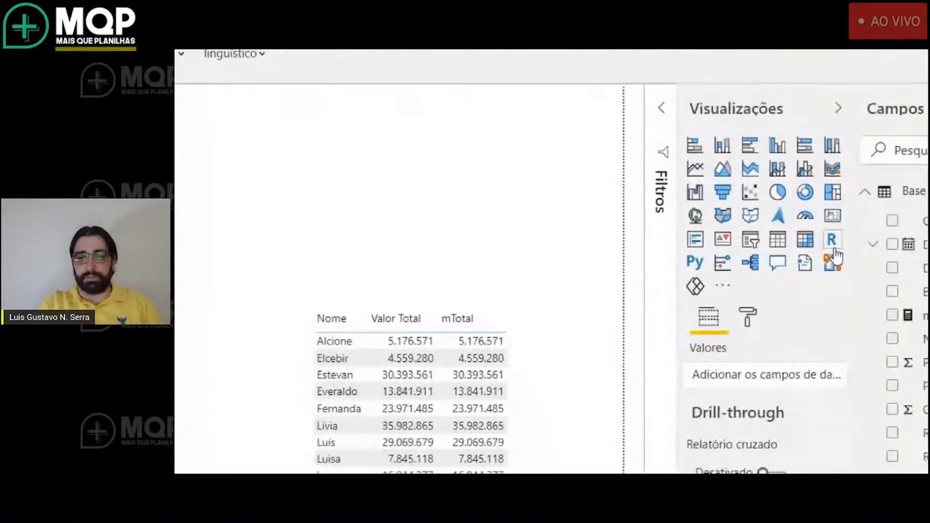
click(805, 194)
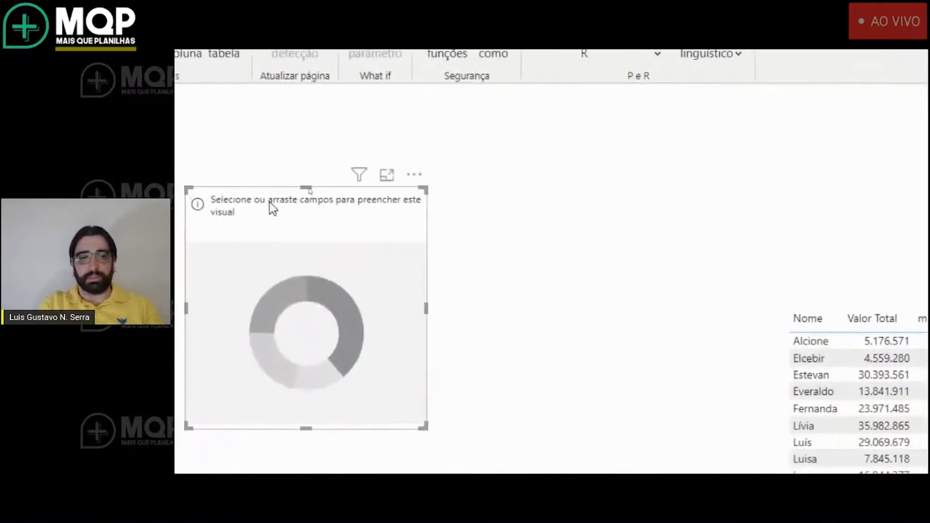
drag(273, 208, 836, 203)
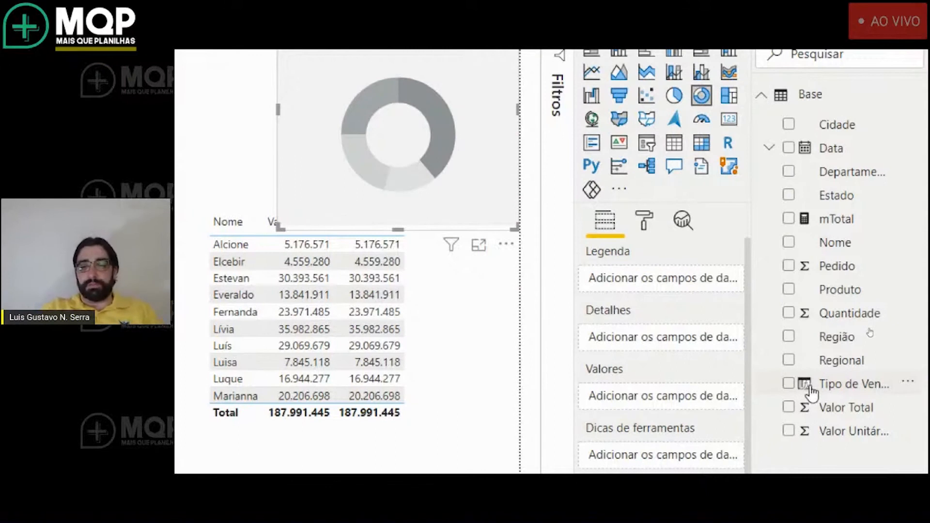
drag(849, 386, 659, 277)
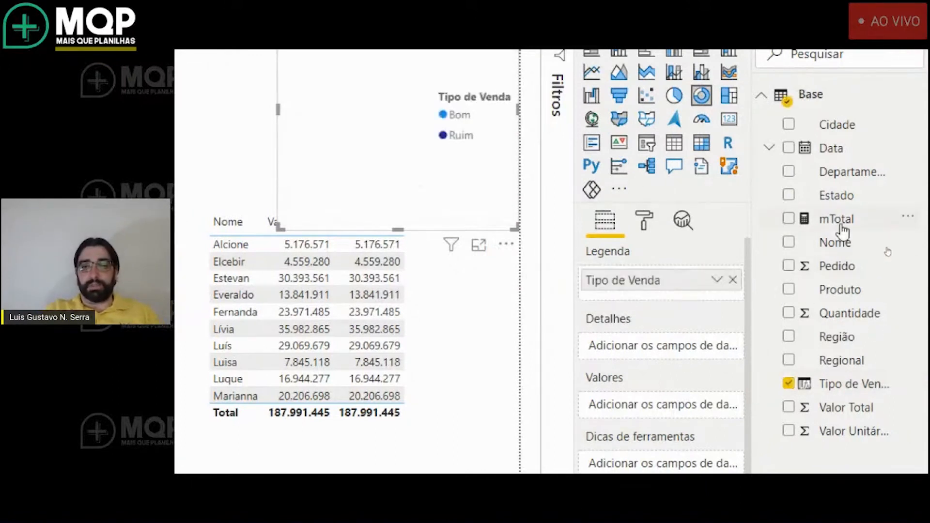
drag(816, 233, 661, 416)
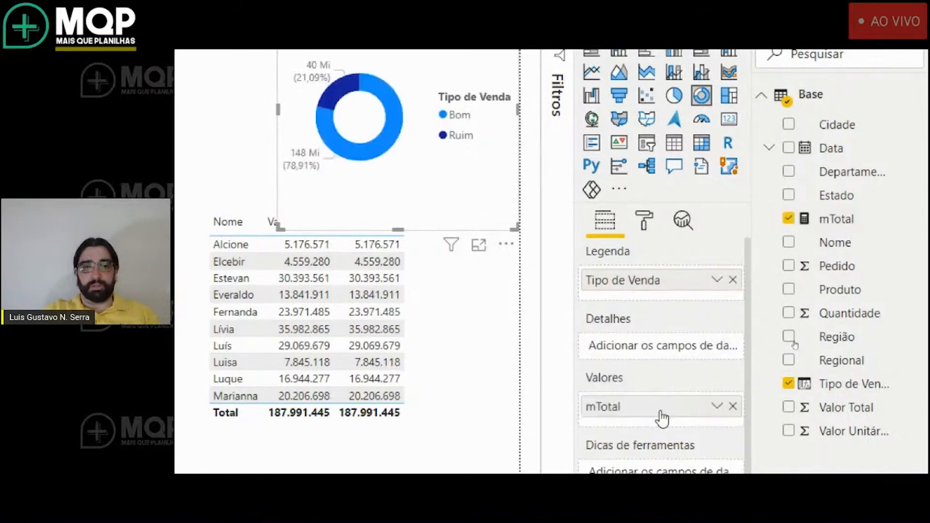
Turn off the legend in the donut chart's formatting options
click(644, 222)
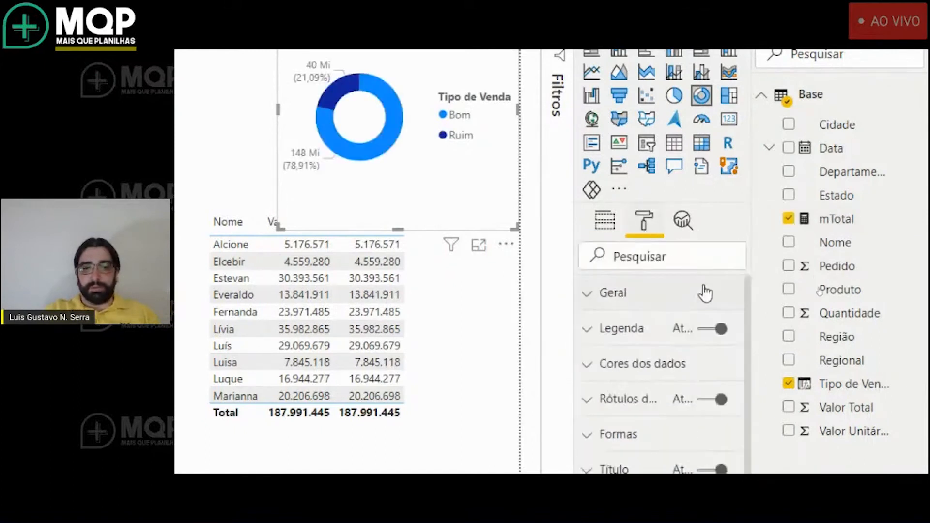
click(713, 335)
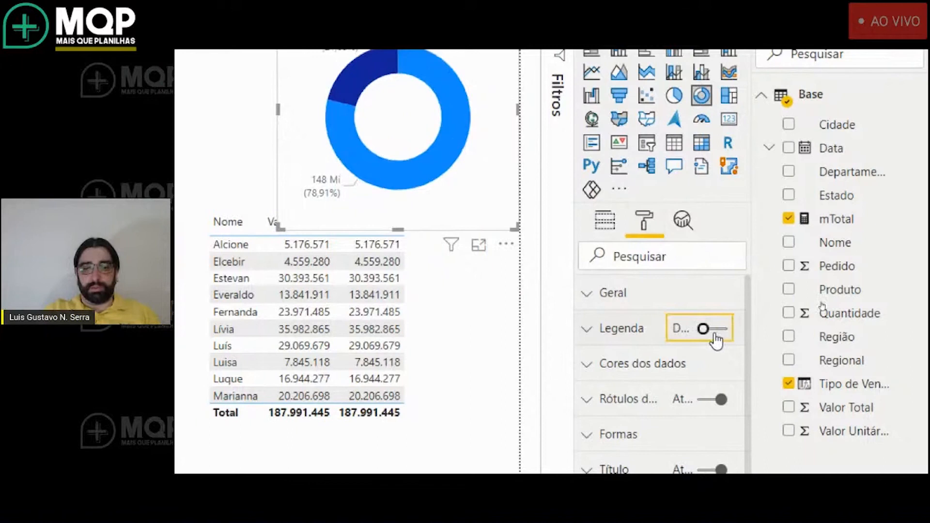
click(715, 334)
click(715, 335)
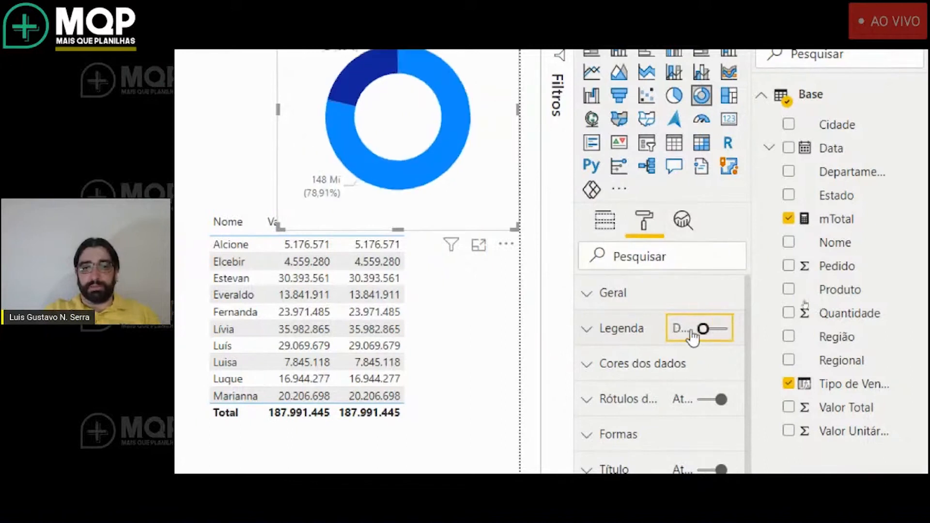
Set the donut chart's data label style to show the category and the percentage of the total
click(617, 400)
click(655, 392)
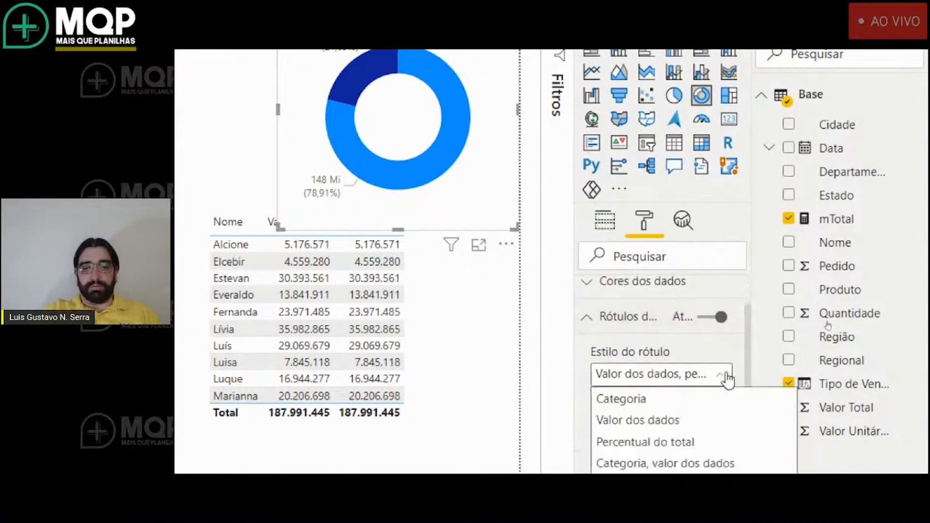
click(652, 435)
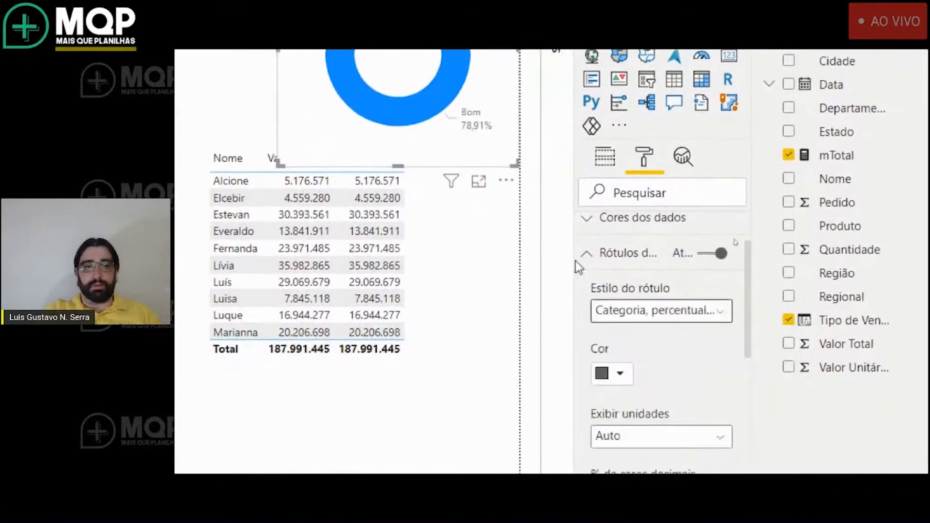